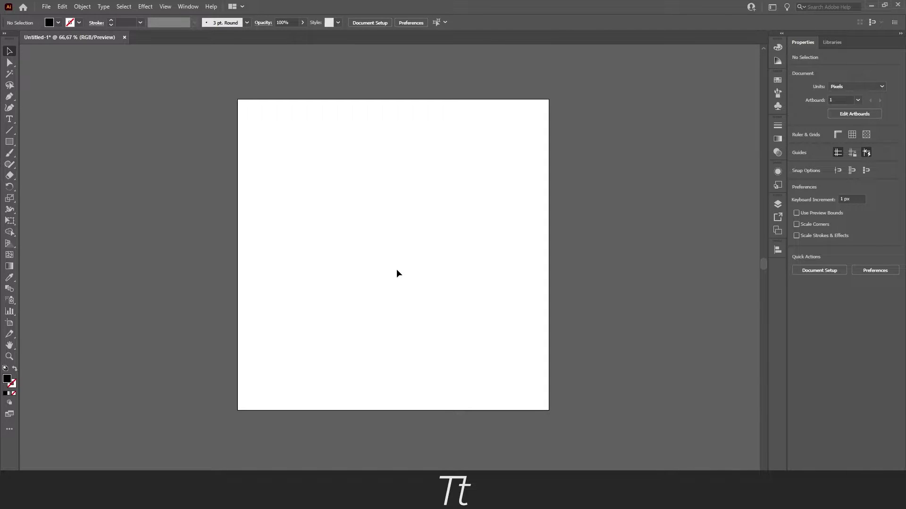
- Place a new text object reading 'TYPE' on the artboard with the Type tool
drag(332, 258, 347, 244)
key(t)
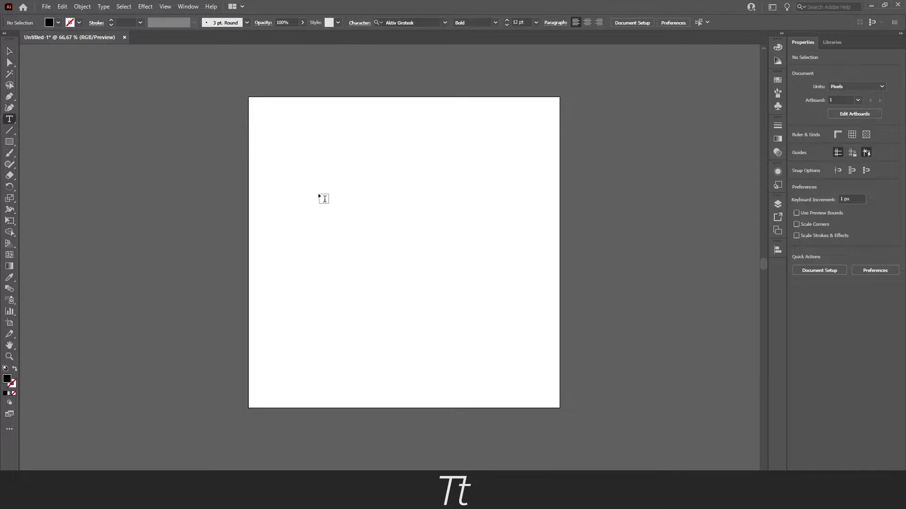
click(8, 54)
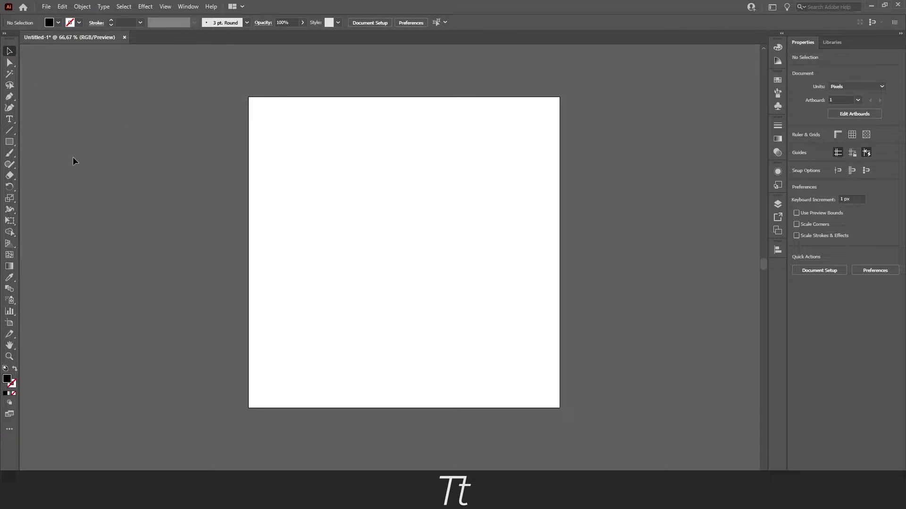
click(8, 119)
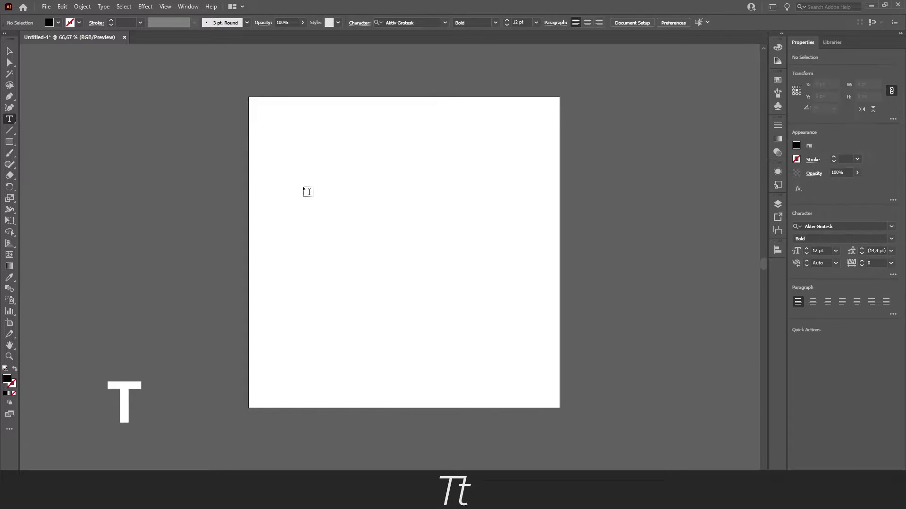
click(336, 178)
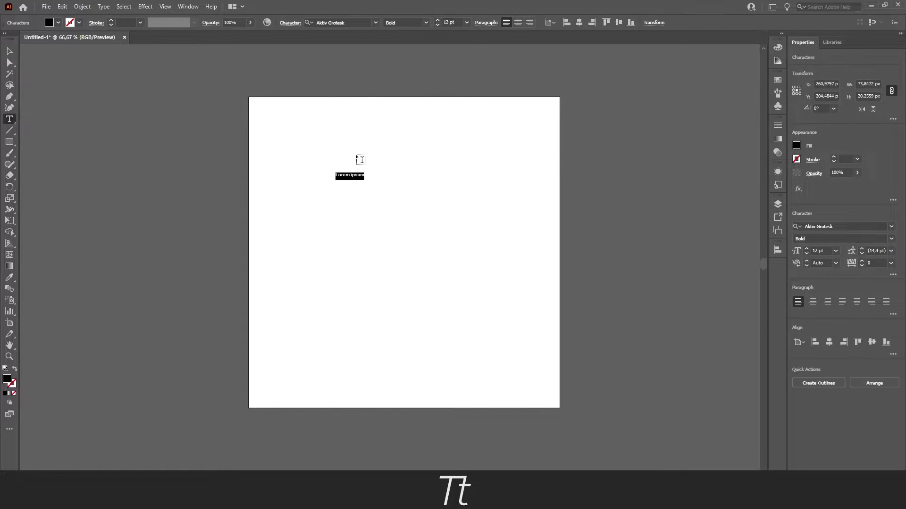
text(TYPE)
click(10, 51)
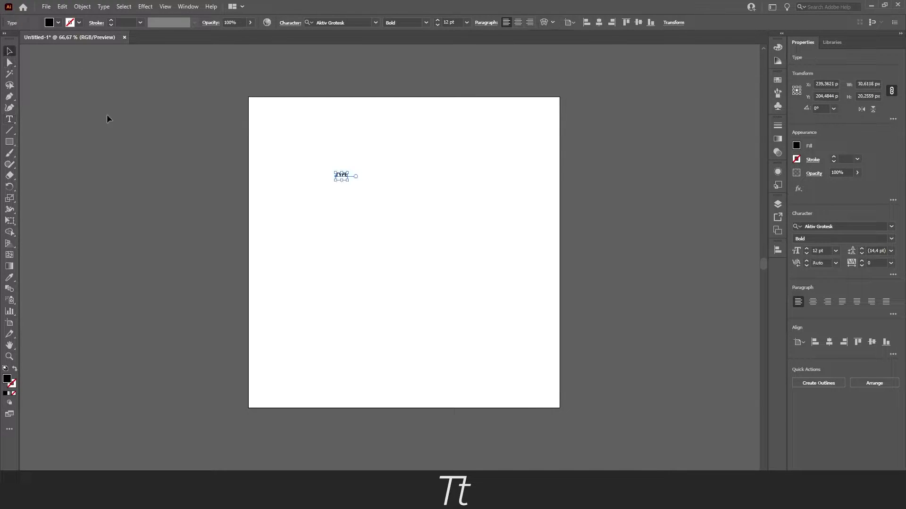
- Scale the TYPE text up and move it to the artboard centre
drag(348, 181, 457, 253)
drag(389, 158, 442, 205)
key(ctrl+1)
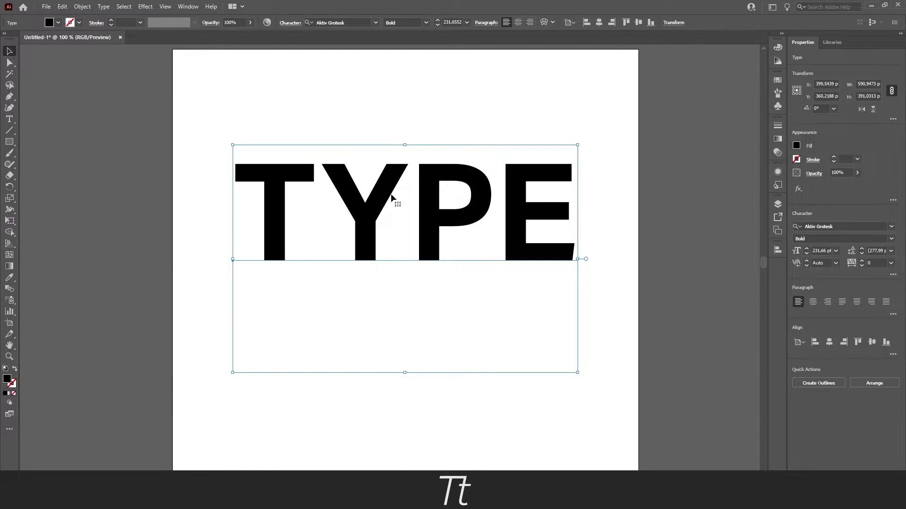
- Highlight the letter Y inside the TYPE text
key(t)
click(9, 51)
click(10, 119)
drag(372, 210, 360, 209)
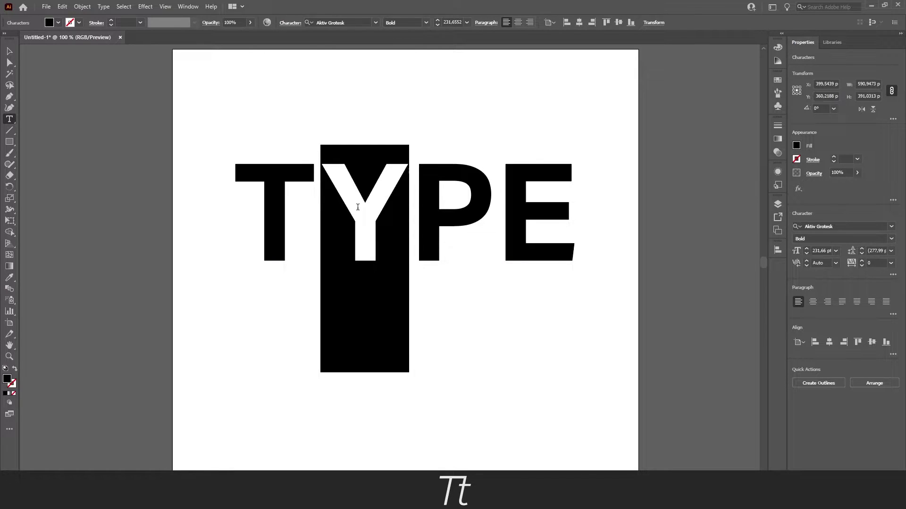
- Exit text editing and zoom in closer on the TYPE word
key(Escape)
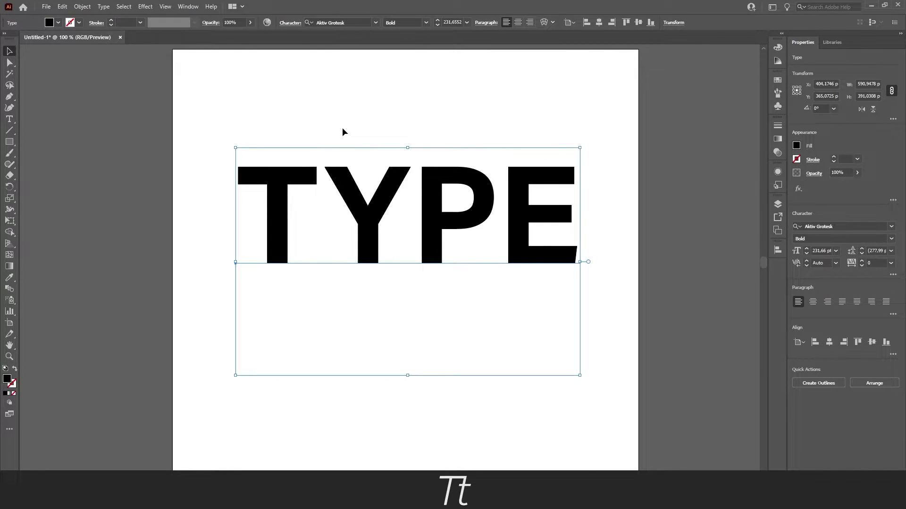
key(ctrl+plus)
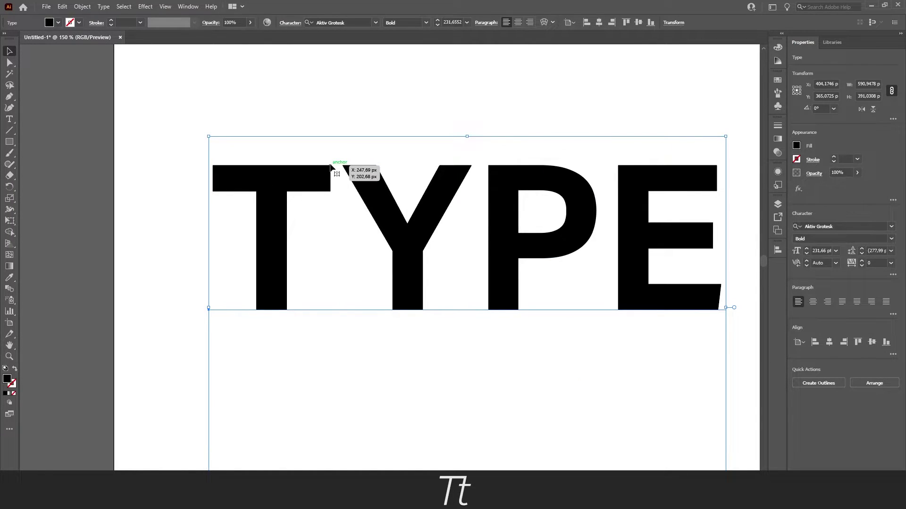
key(a)
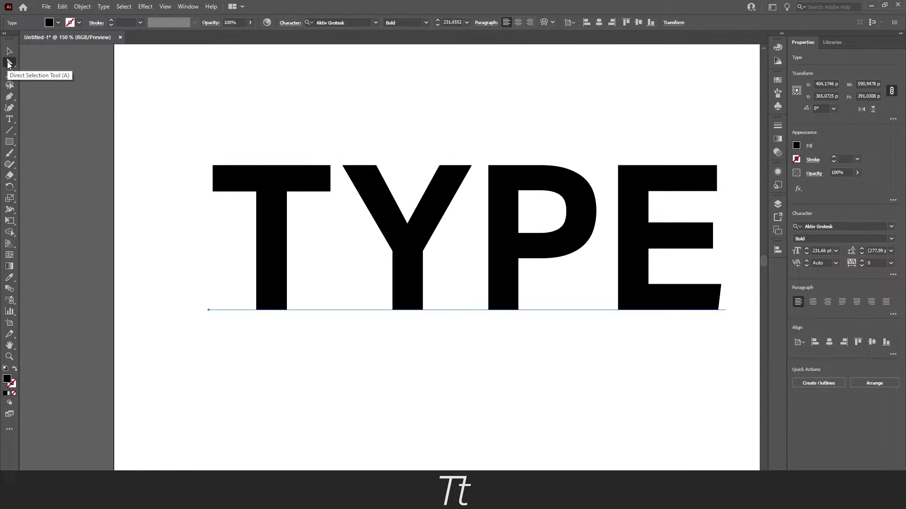
- Draw a black circle above the TYPE word with the Ellipse tool
double_click(331, 168)
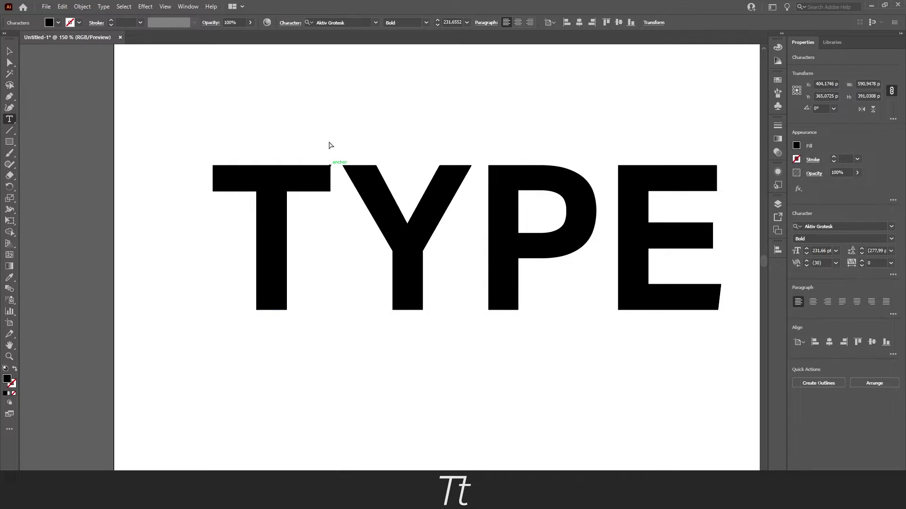
key(Escape)
key(l)
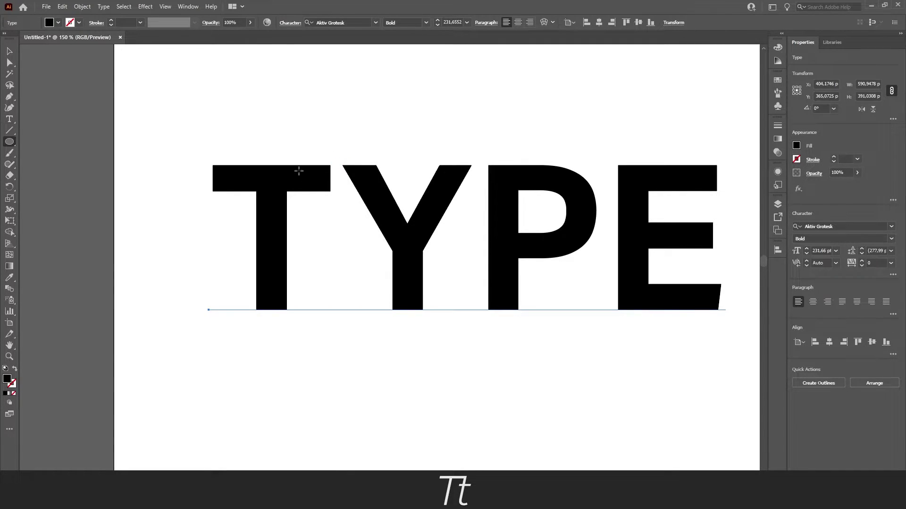
drag(227, 117, 308, 121)
- Select the circle's right anchor point with Direct Selection to remove the circle
key(a)
click(300, 118)
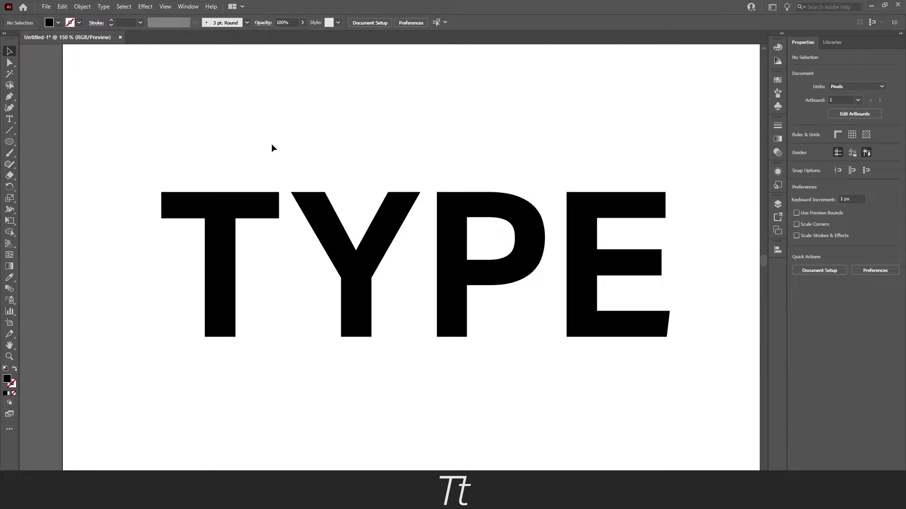
- Expand the TYPE text via Object > Expand with Object and Fill into outline shapes
drag(218, 139, 360, 236)
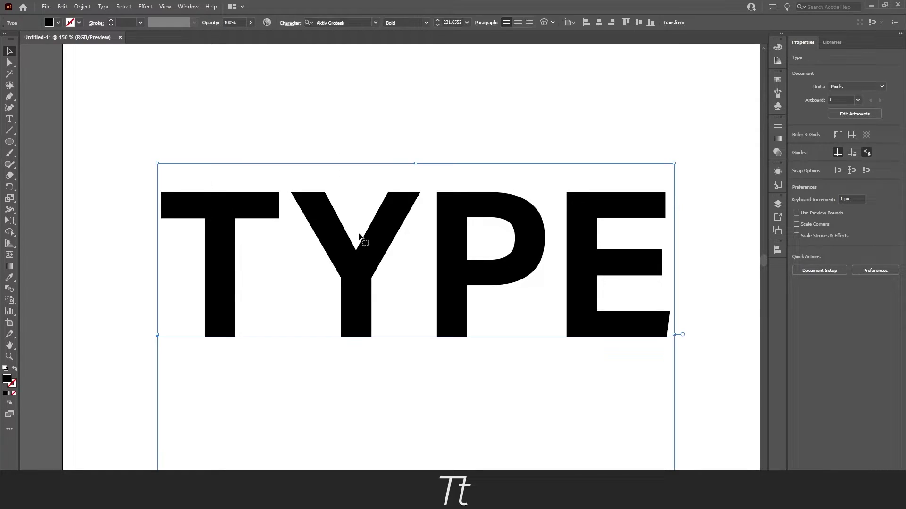
click(105, 8)
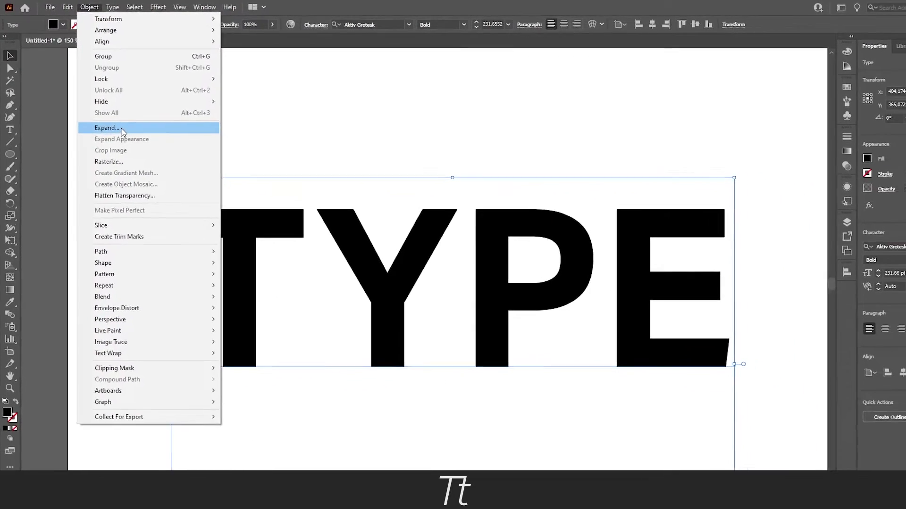
click(128, 151)
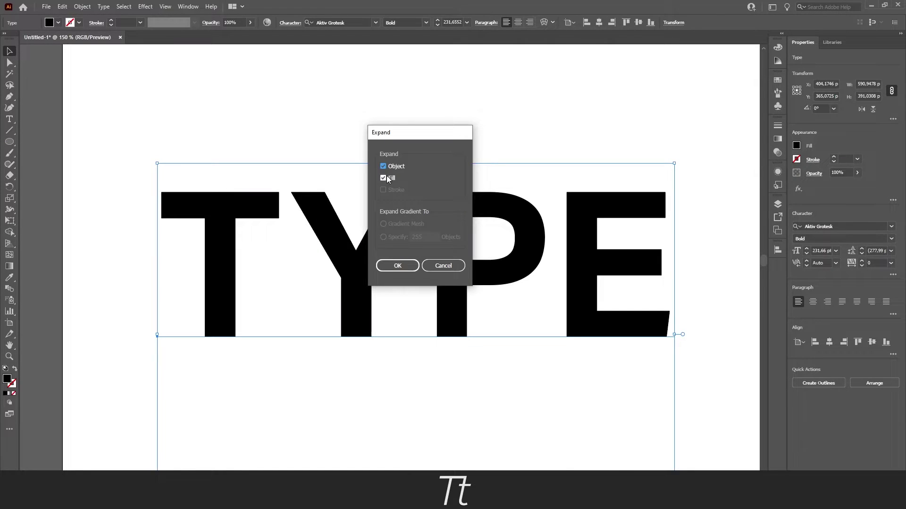
click(399, 265)
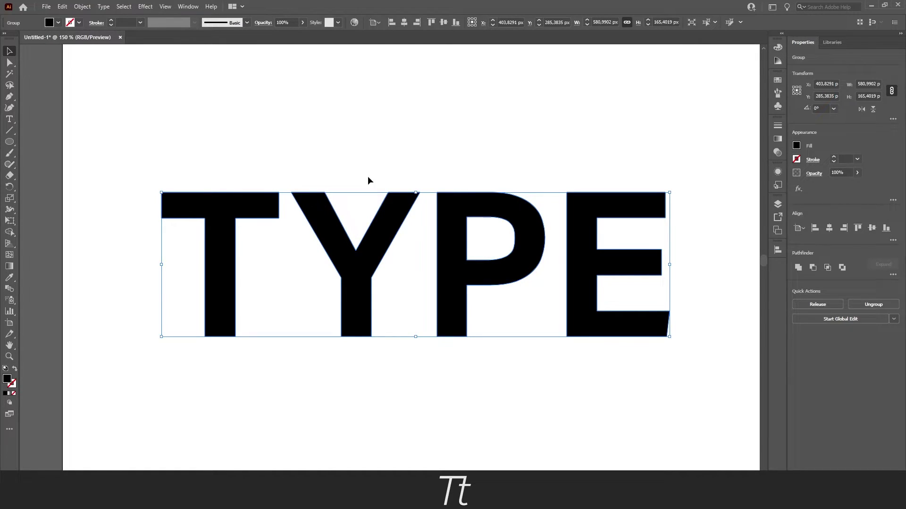
- Undo a stray text object and nudge the outlined TYPE group up and right
click(9, 120)
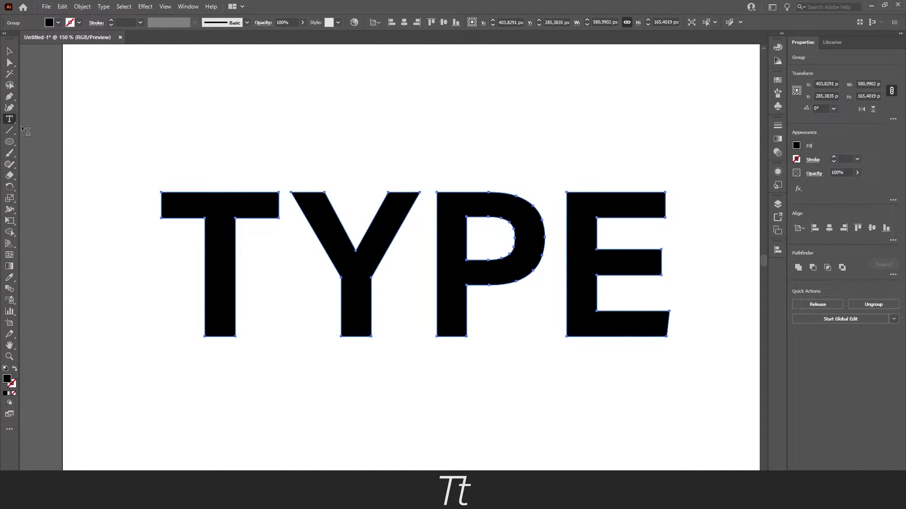
click(364, 245)
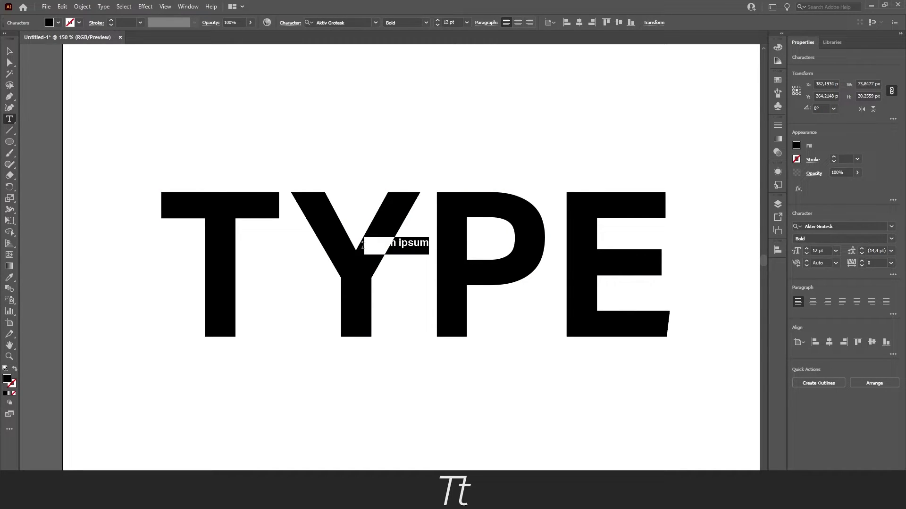
key(ctrl+z)
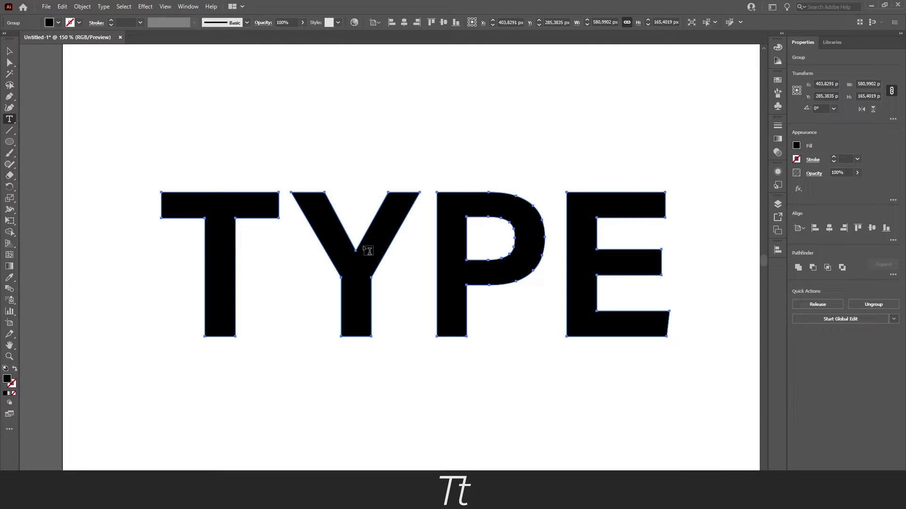
key(v)
drag(368, 251, 383, 239)
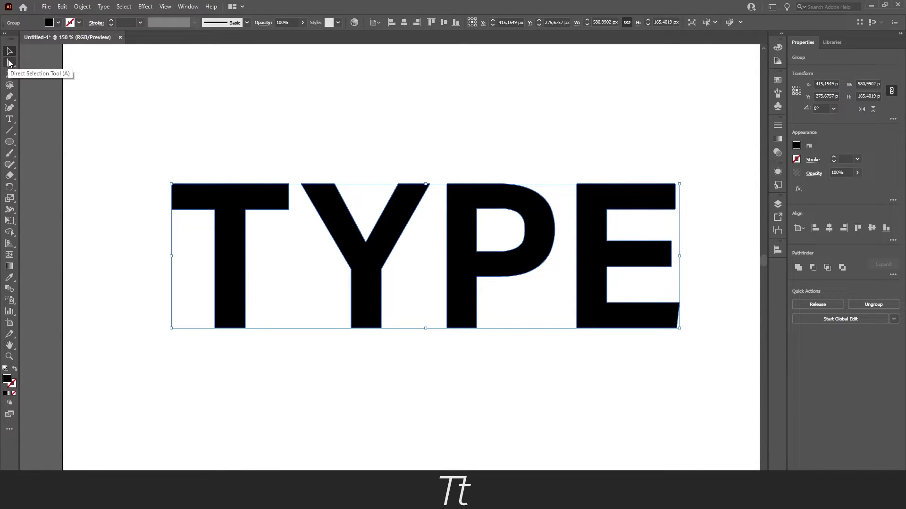
- Raise the T's top-right anchor so its top bar slants upward to the right
key(a)
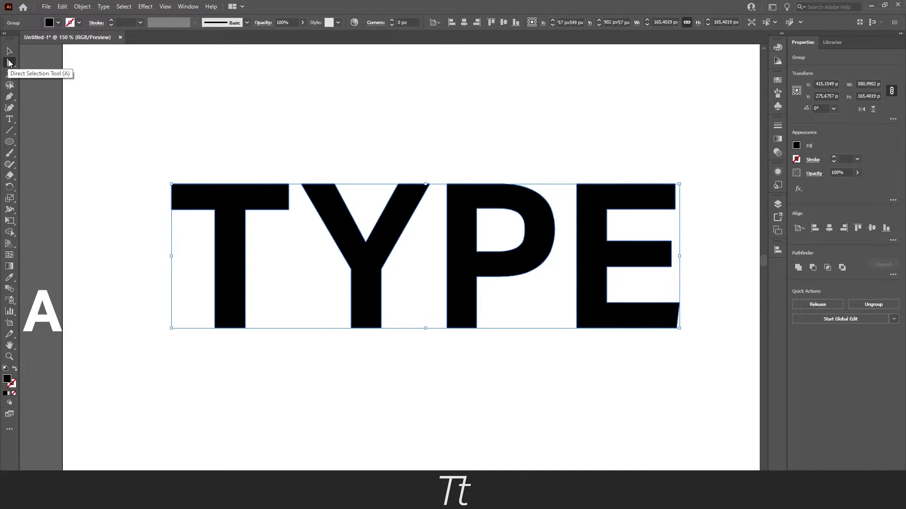
click(10, 62)
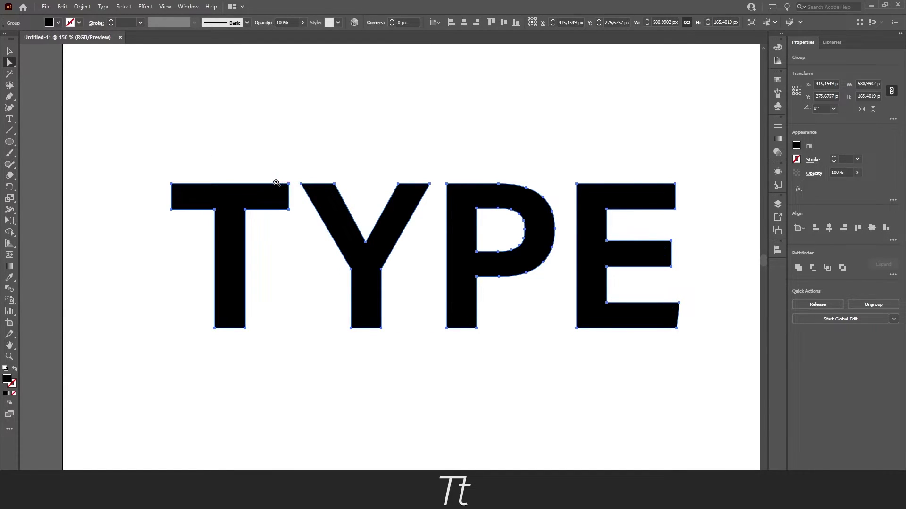
scroll(278, 183, up, 2)
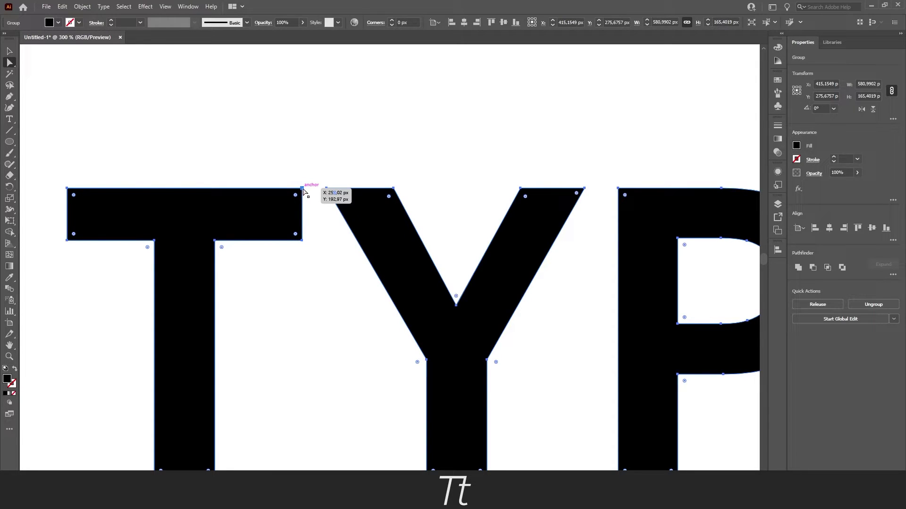
click(303, 191)
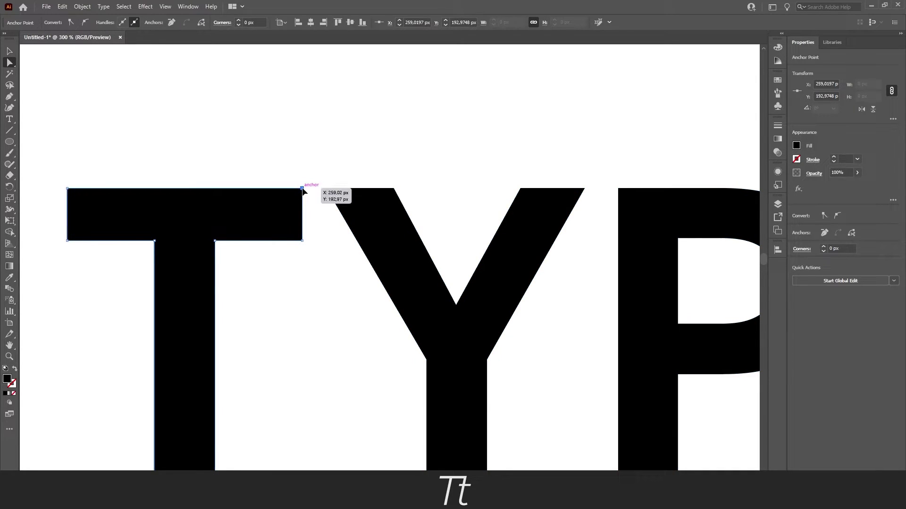
drag(303, 191, 327, 170)
- Move the Y's right-arm tip point down to angle the arm's end
scroll(292, 180, up, 1)
scroll(326, 170, down, 1)
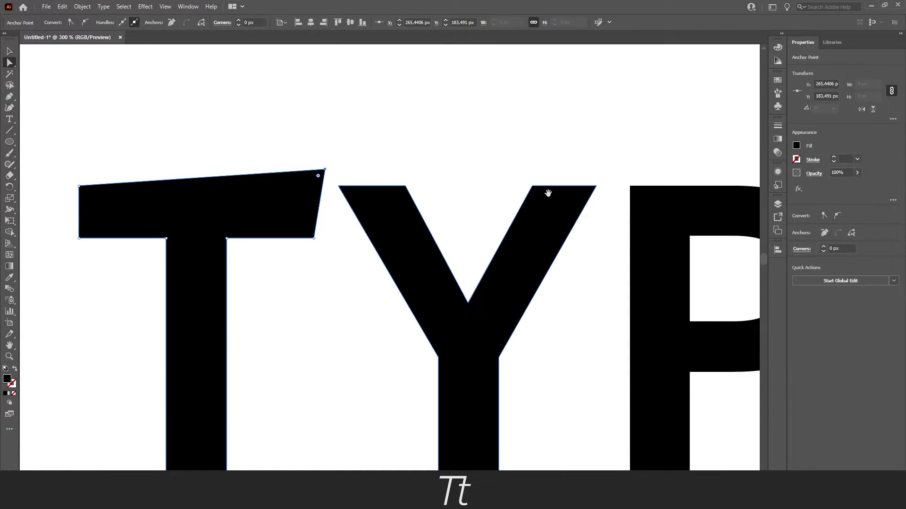
drag(545, 192, 436, 199)
click(445, 186)
click(441, 182)
click(435, 194)
scroll(410, 198, down, 2)
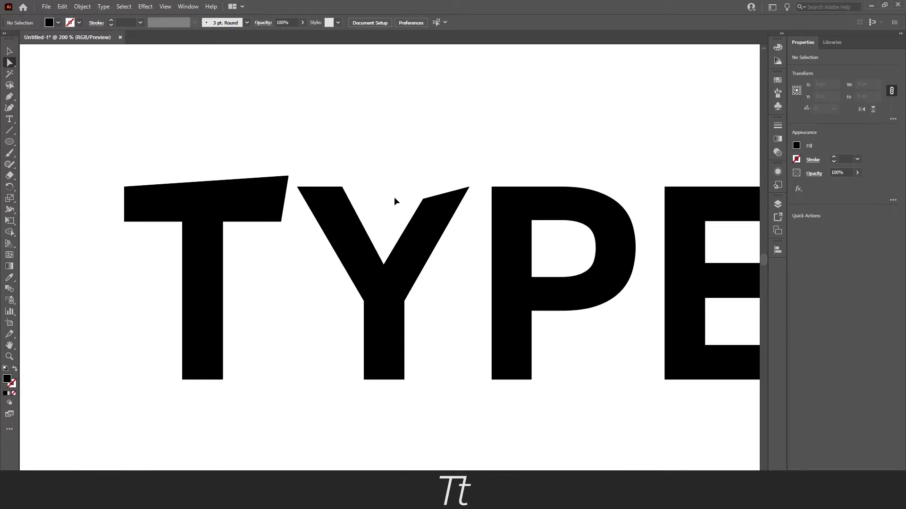
scroll(460, 221, right, 1)
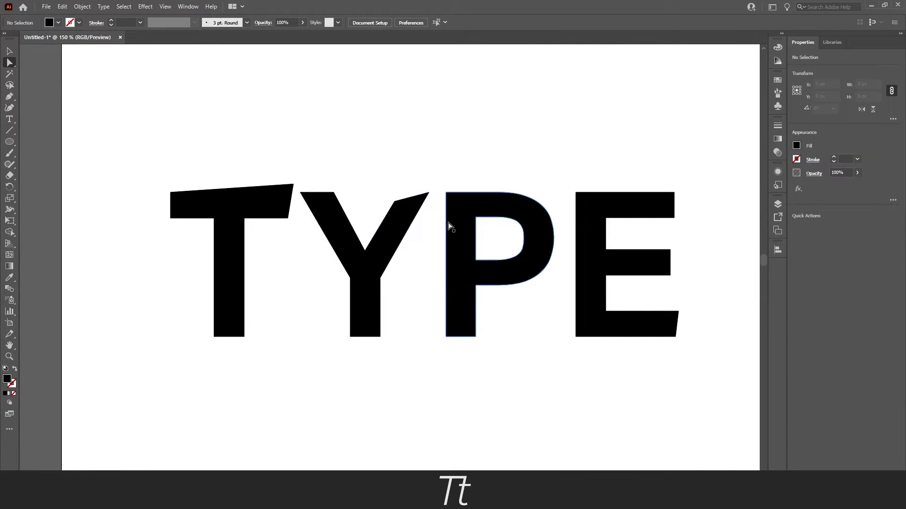
scroll(695, 335, up, 3)
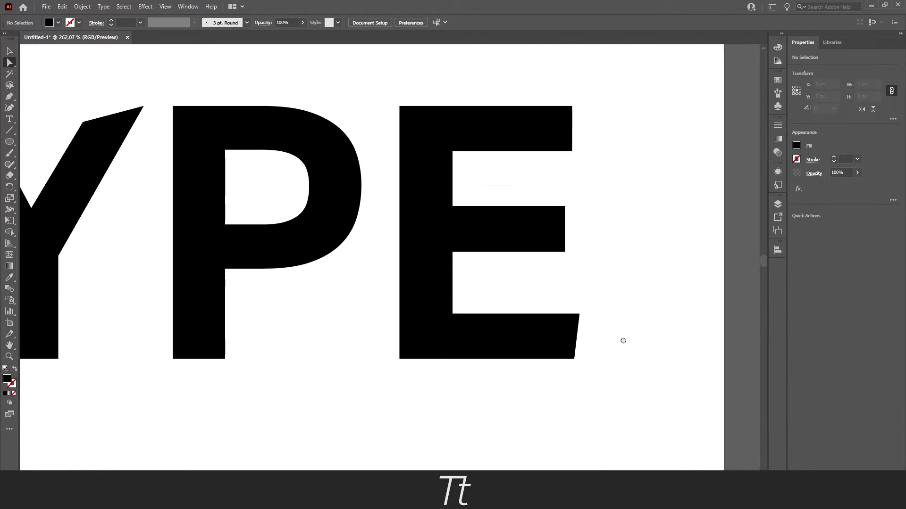
- Drag the E's bottom-right anchor into line so the bottom arm's end is vertical
drag(624, 341, 545, 366)
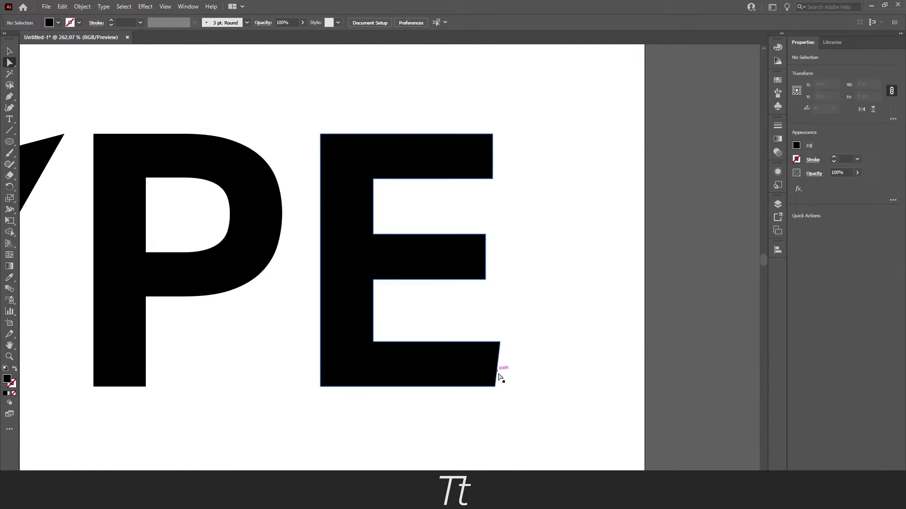
drag(496, 386, 500, 387)
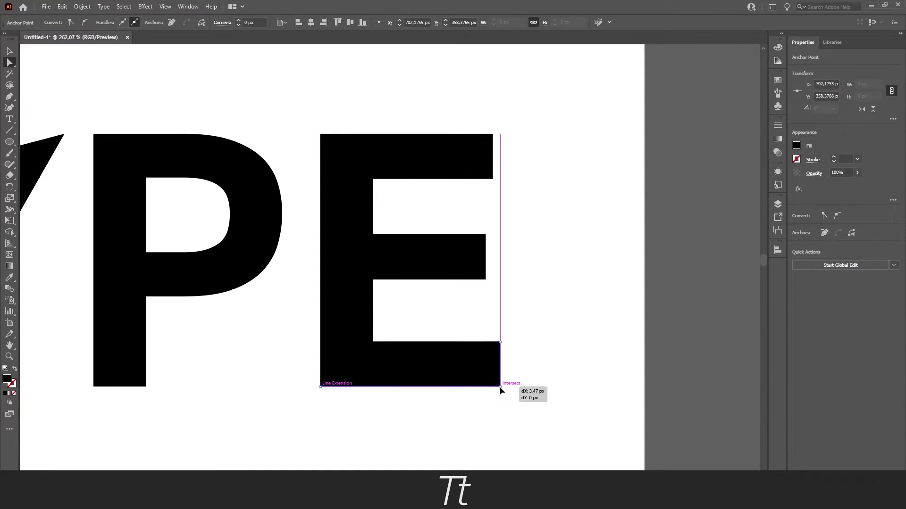
drag(499, 387, 499, 386)
key(ctrl+plus)
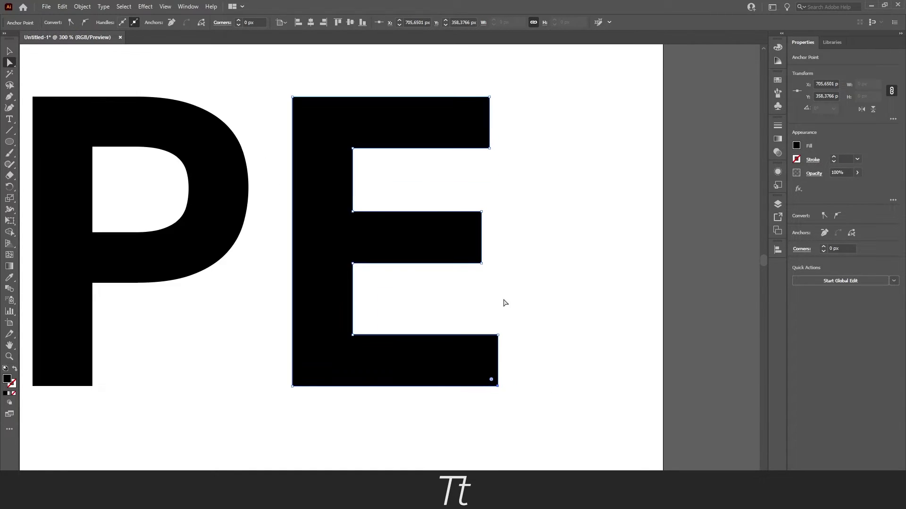
click(508, 350)
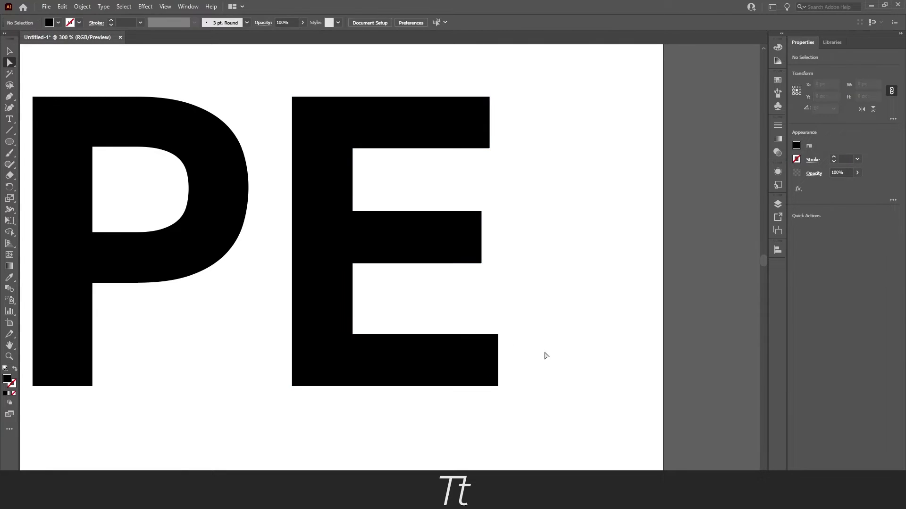
- Drag the P's live corner widget to round its corners to about 15.64 px
key(ctrl+minus)
key(ctrl+minus)
click(482, 288)
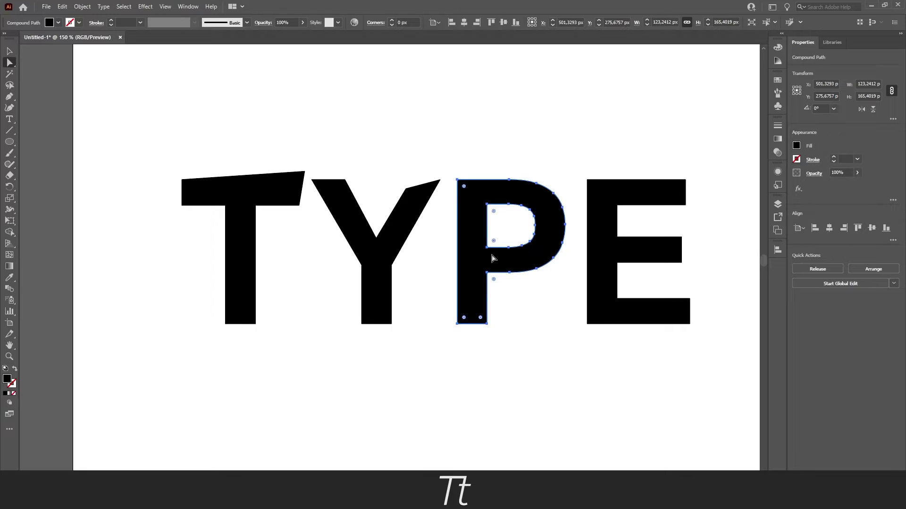
drag(494, 281, 514, 295)
click(516, 297)
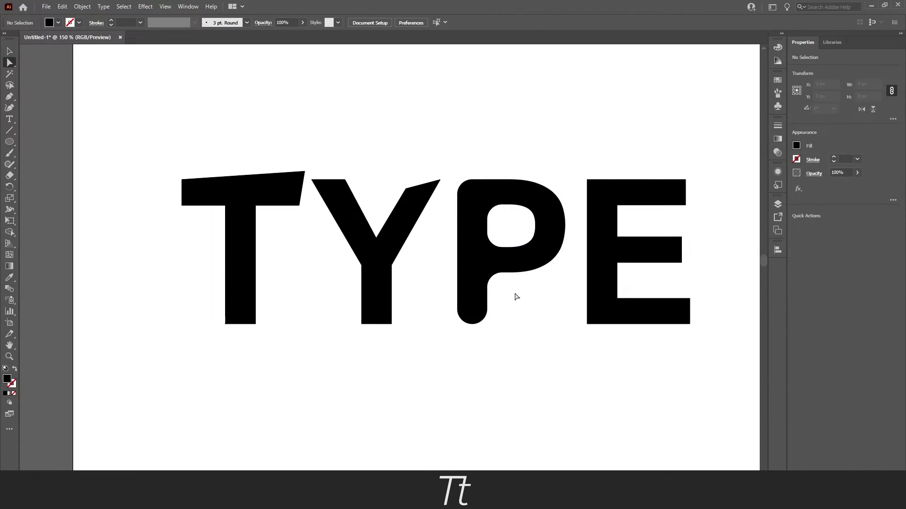
click(513, 269)
- Draw a closed filled block below the T's stem with the Pen tool to extend it downward
key(ctrl+shift+a)
key(ctrl+plus)
key(ctrl+plus)
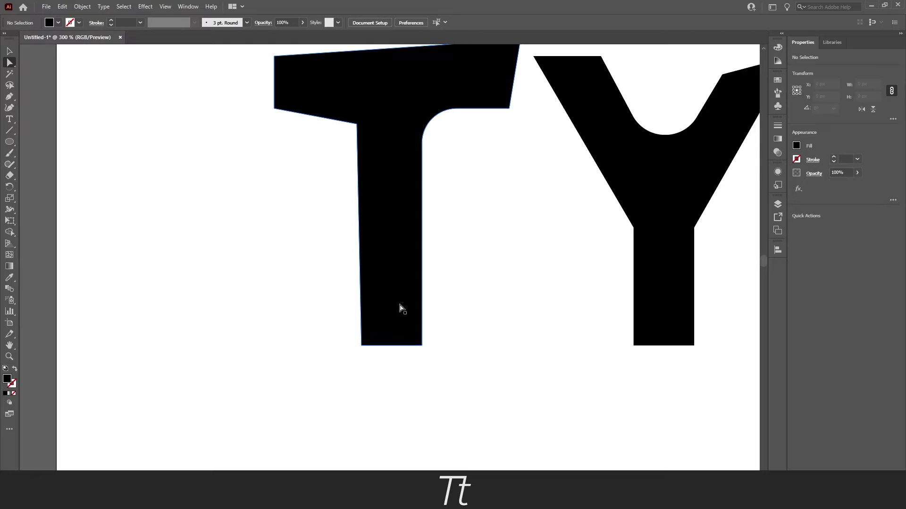
key(p)
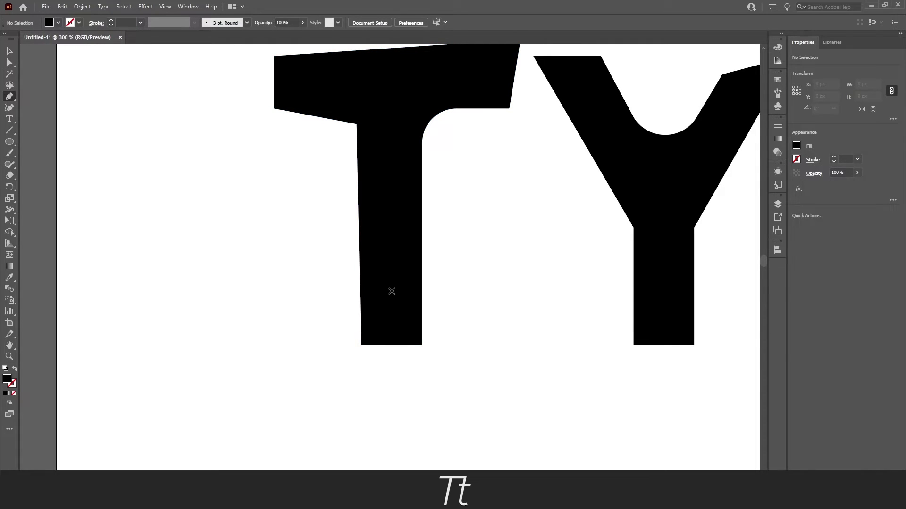
click(391, 299)
click(333, 303)
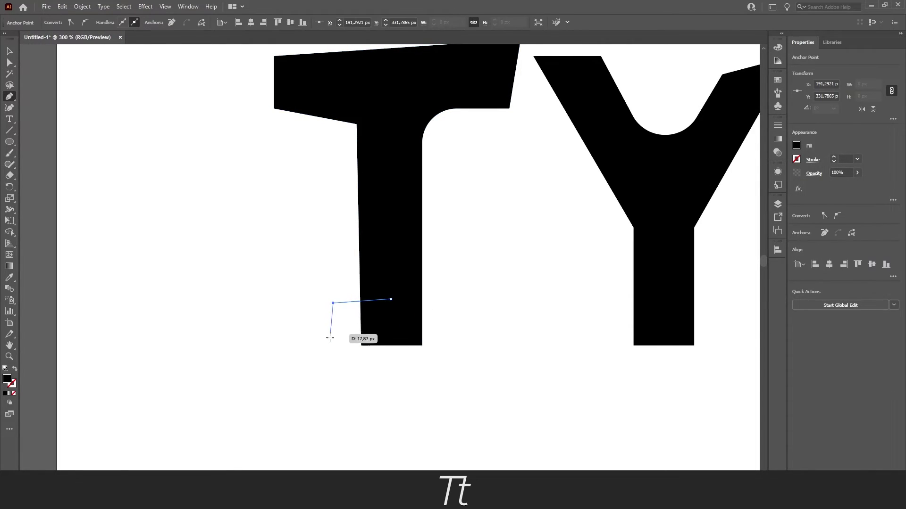
click(329, 363)
click(453, 371)
click(445, 302)
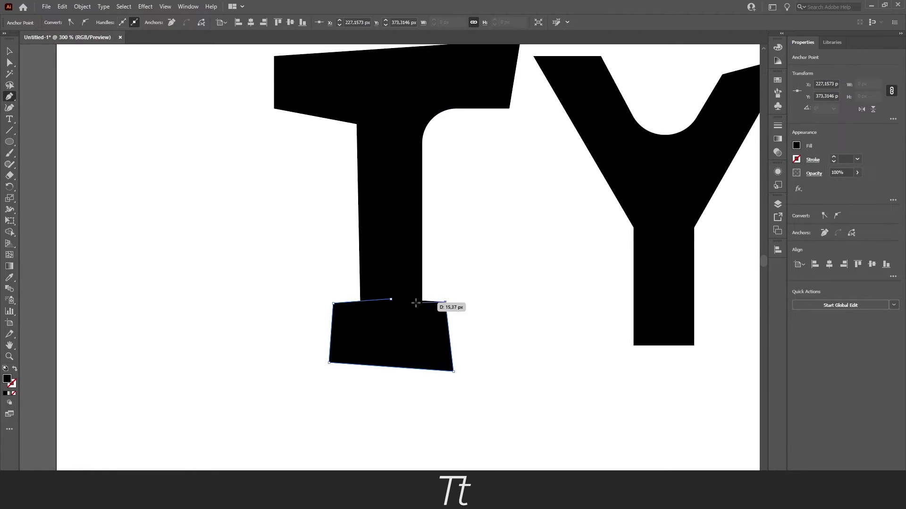
click(391, 299)
key(a)
key(ctrl+minus)
key(ctrl+minus)
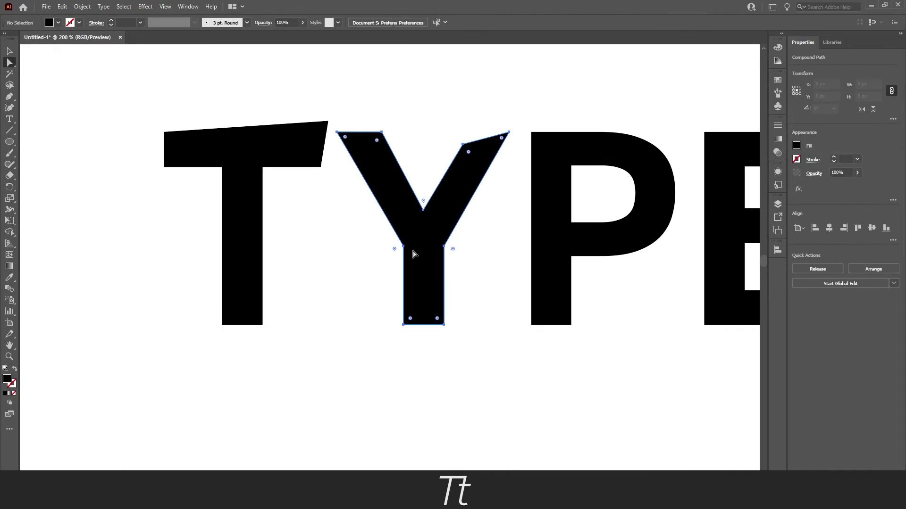
- Raise the T's top-right corner and pull the E's middle arm into a sharp spike
click(329, 168)
drag(328, 124, 326, 118)
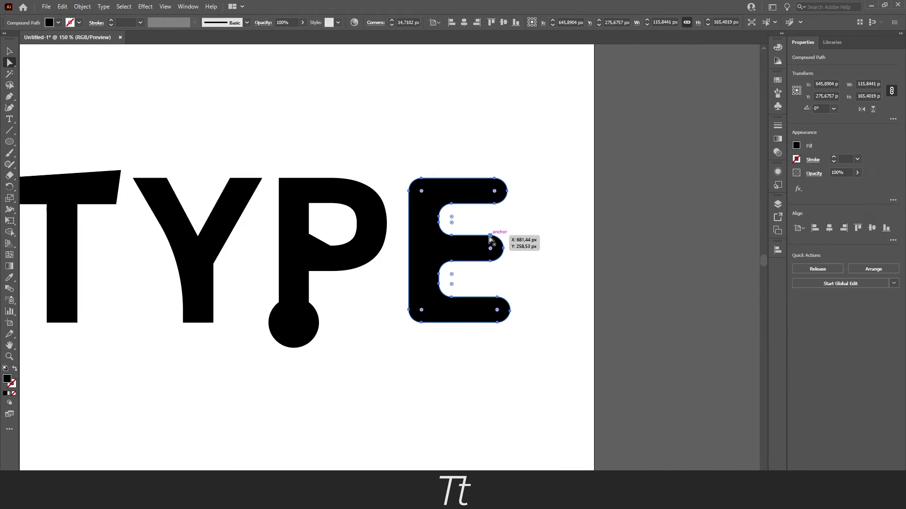
click(495, 242)
drag(495, 243, 521, 259)
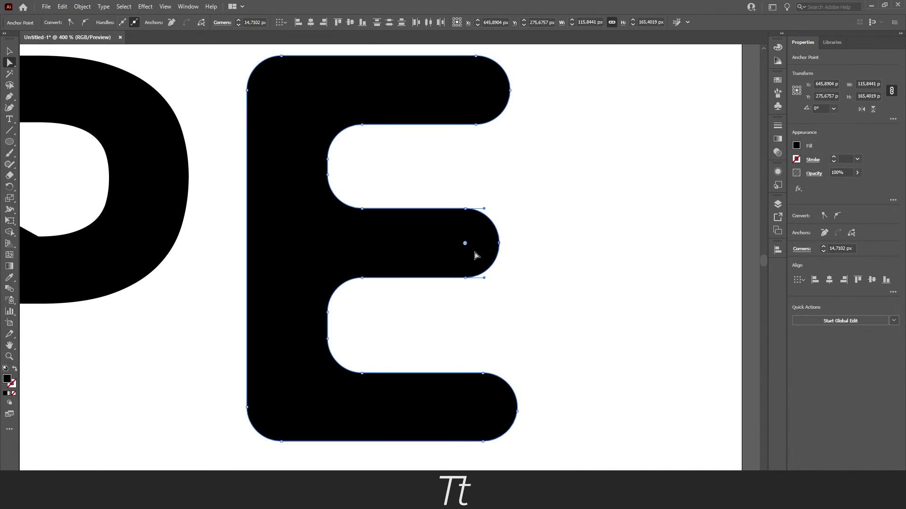
drag(469, 246, 576, 287)
- Extend the E's top arm to the right and stretch the Y's stem downward
drag(535, 230, 469, 69)
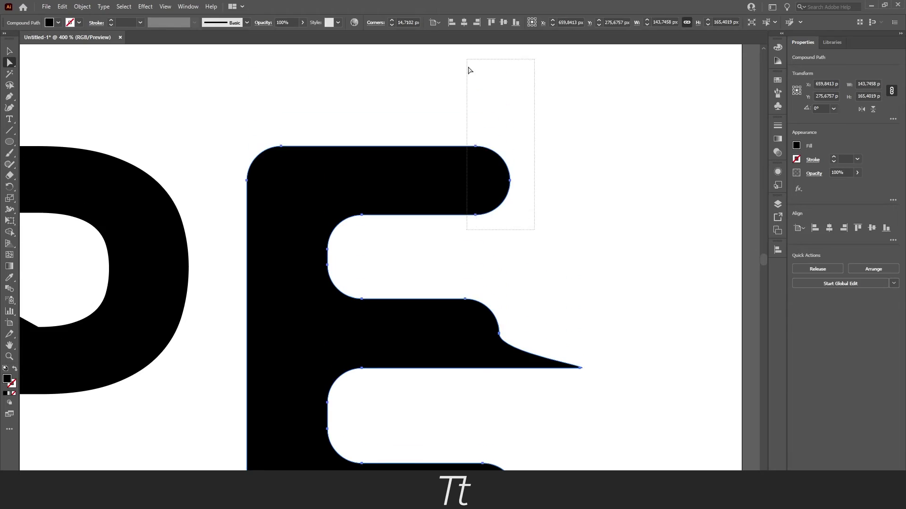
drag(509, 180, 636, 180)
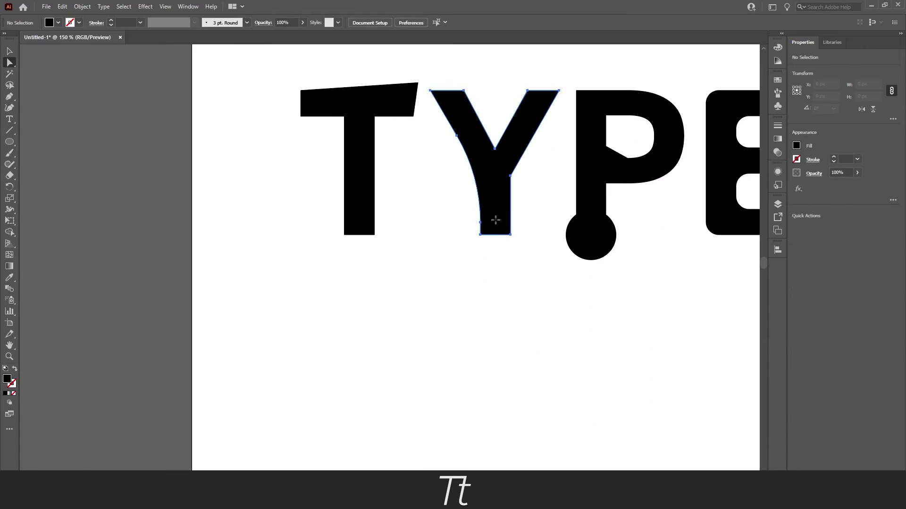
drag(512, 250, 512, 261)
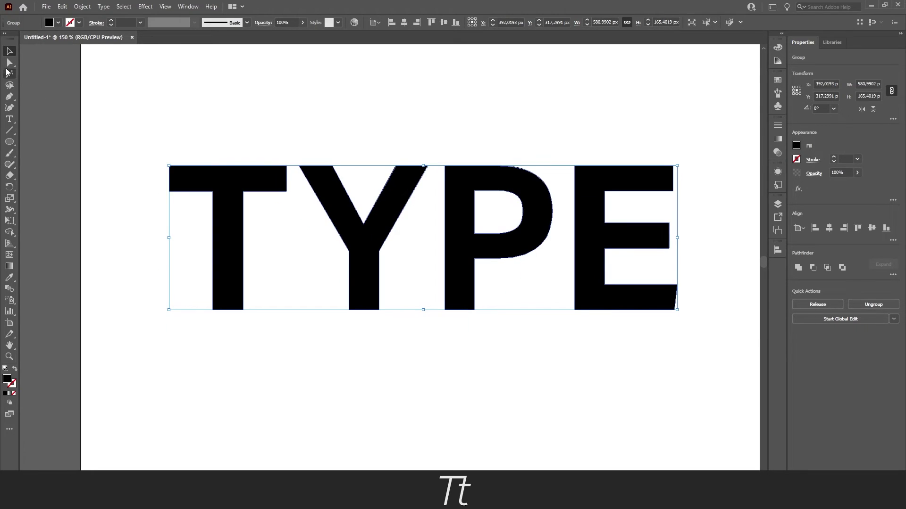
- Move the plain TYPE's P down and to the left
click(9, 63)
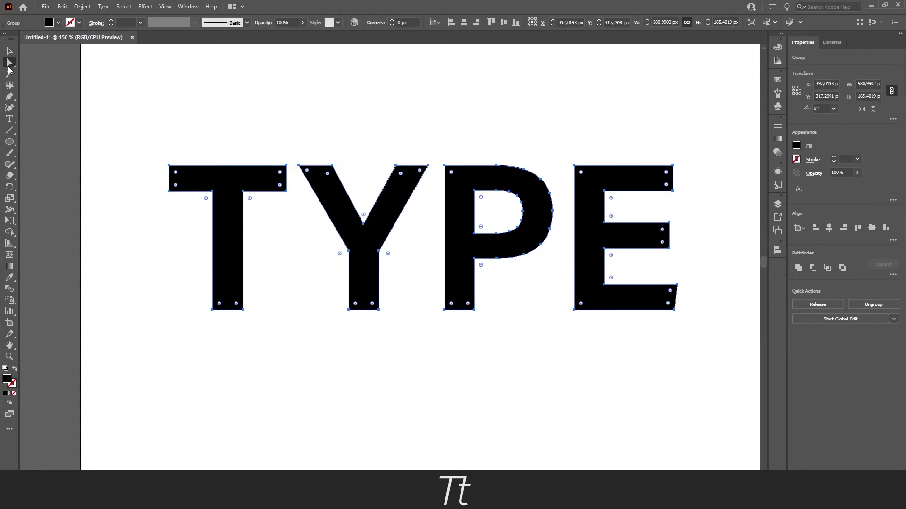
click(457, 171)
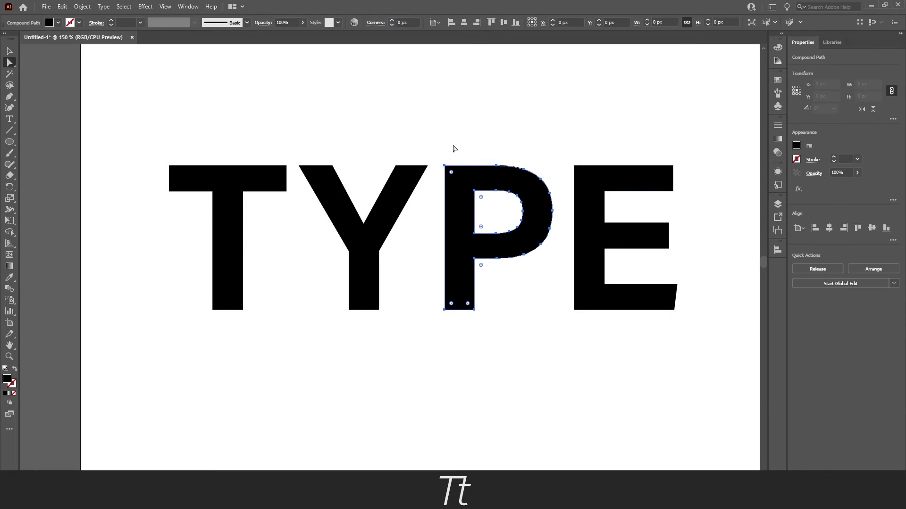
drag(470, 178, 200, 349)
- Move the plain TYPE's E down beside the P
scroll(415, 250, down, 1)
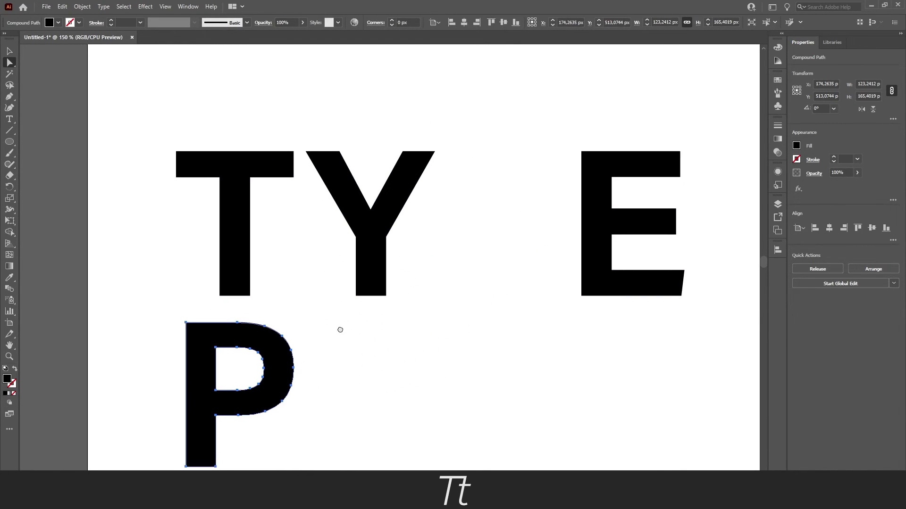
click(631, 151)
drag(631, 151, 374, 309)
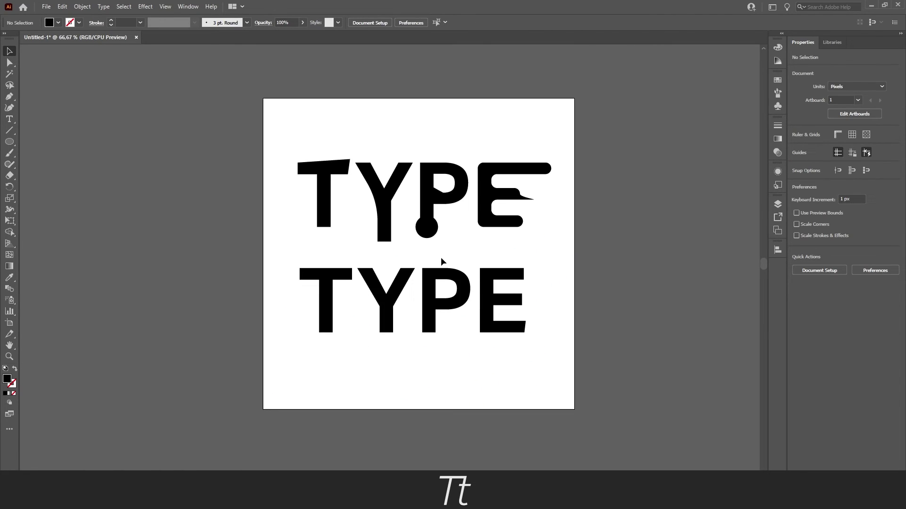